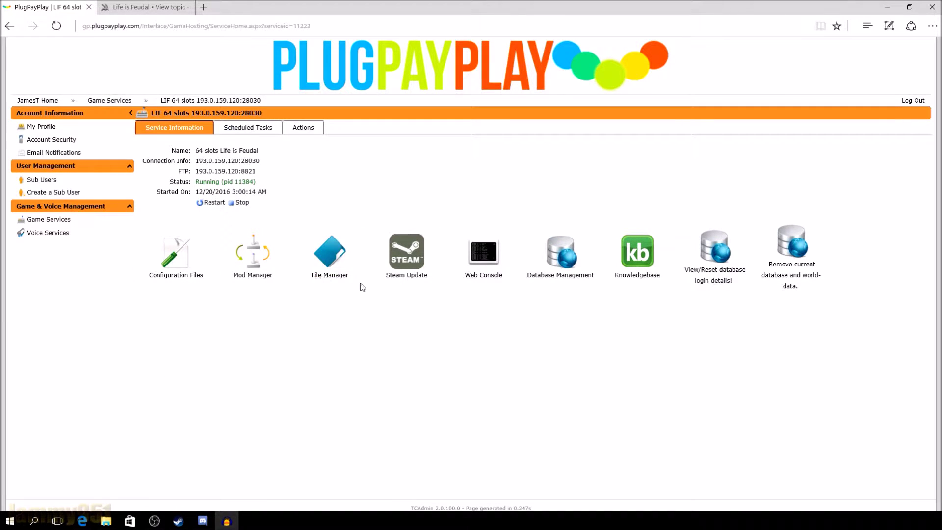
- Open the server's File Manager and go into the sql folder
{"action": "left_click", "coordinate": [316, 265]}
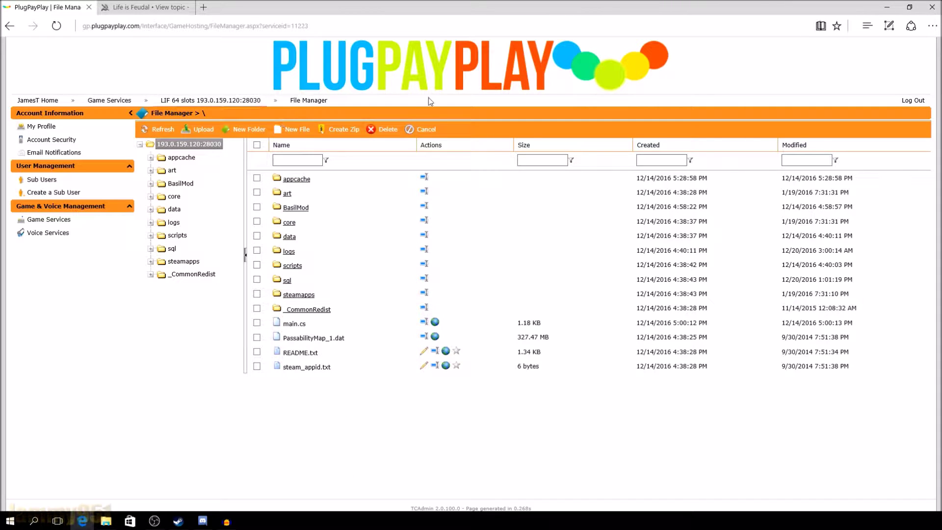
{"action": "left_click", "coordinate": [283, 280]}
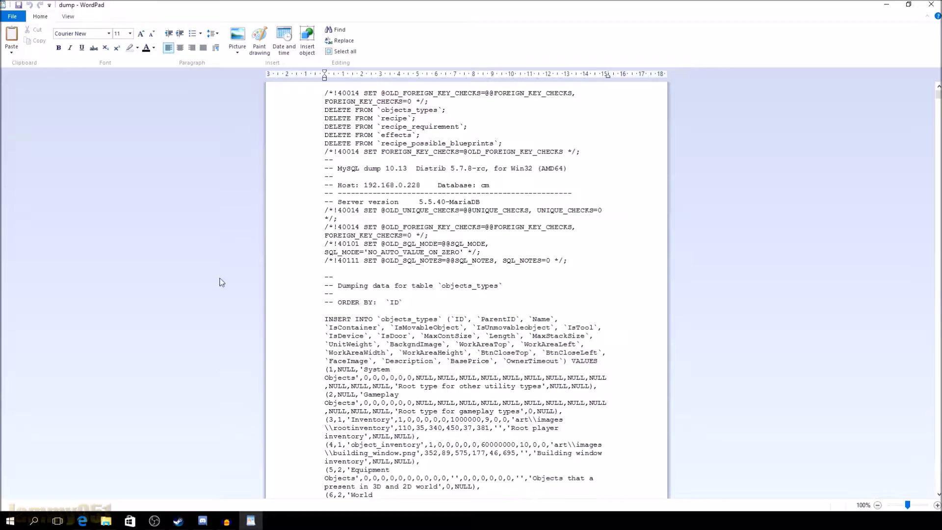
- Scroll to the end of dump.sql and select the closing SET statements and 'Dump completed' line
{"action": "scroll", "coordinate": [307, 267], "scroll_direction": "down", "scroll_amount": 2}
{"action": "scroll", "coordinate": [308, 267], "scroll_direction": "down", "scroll_amount": 20}
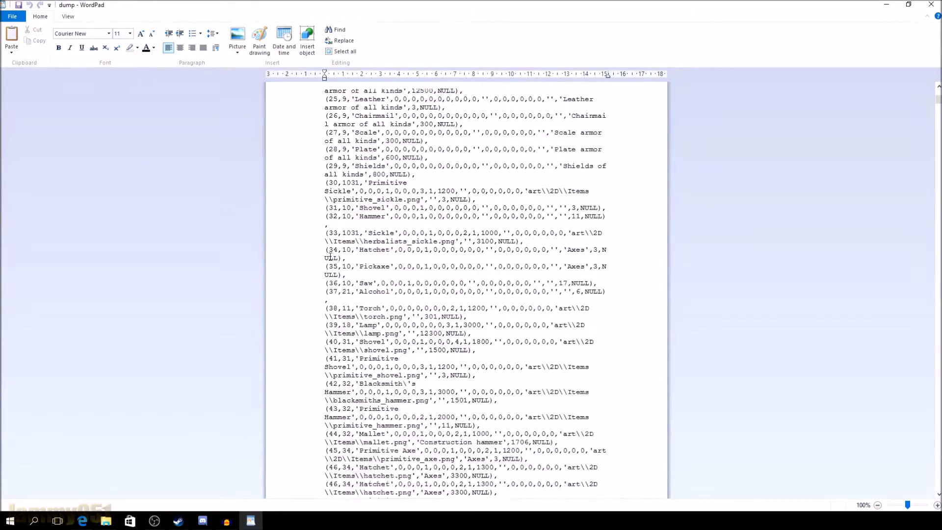
{"action": "scroll", "coordinate": [305, 265], "scroll_direction": "down", "scroll_amount": 20}
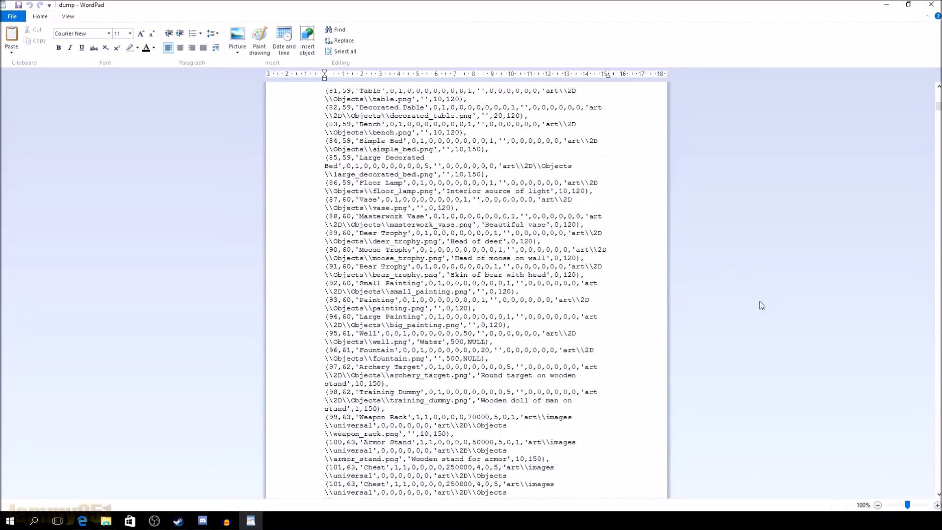
{"action": "mouse_move", "coordinate": [938, 109]}
{"action": "left_mouse_down"}
{"action": "mouse_move", "coordinate": [906, 227]}
{"action": "mouse_move", "coordinate": [901, 501]}
{"action": "mouse_move", "coordinate": [834, 466]}
{"action": "left_mouse_up"}
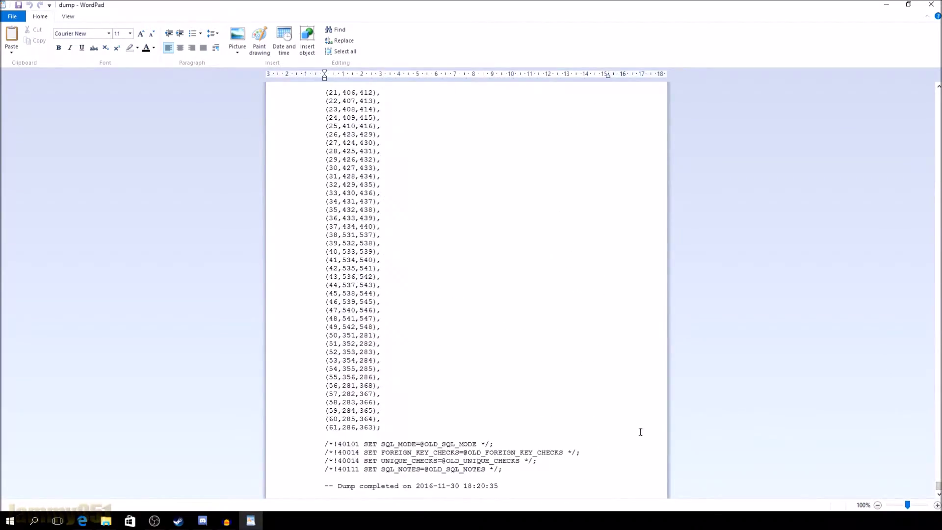
{"action": "left_click_drag", "start_coordinate": [516, 477], "coordinate": [324, 443]}
{"action": "left_click", "coordinate": [327, 493]}
{"action": "left_click", "coordinate": [291, 491]}
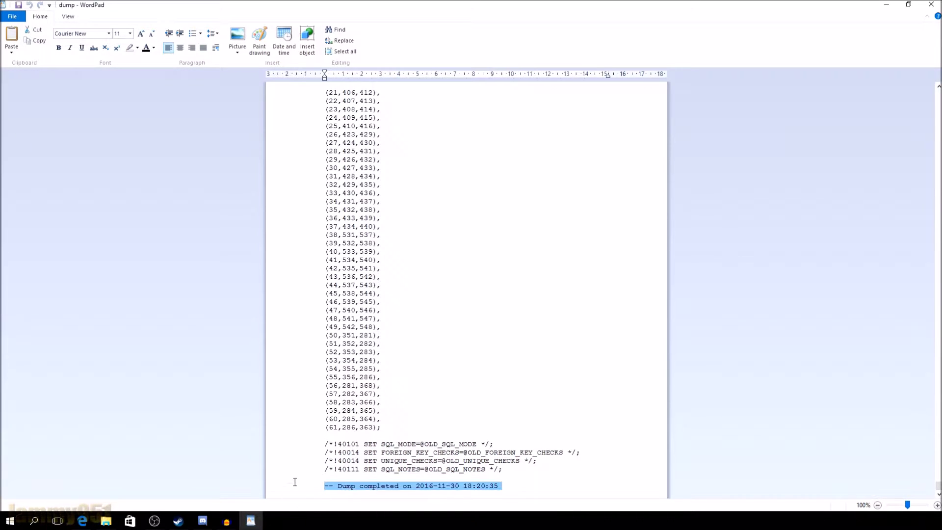
- Insert blank lines just above the '-- Dump completed' comment in dump.sql
{"action": "left_click", "coordinate": [415, 476]}
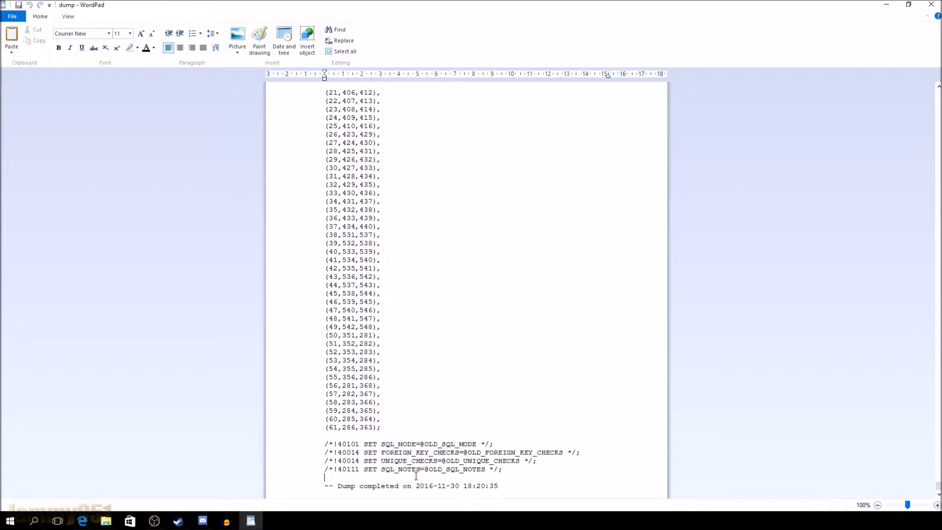
{"action": "key", "text": "Return"}
{"action": "key", "text": "Return"}
{"action": "scroll", "coordinate": [279, 387], "scroll_direction": "down", "scroll_amount": 1}
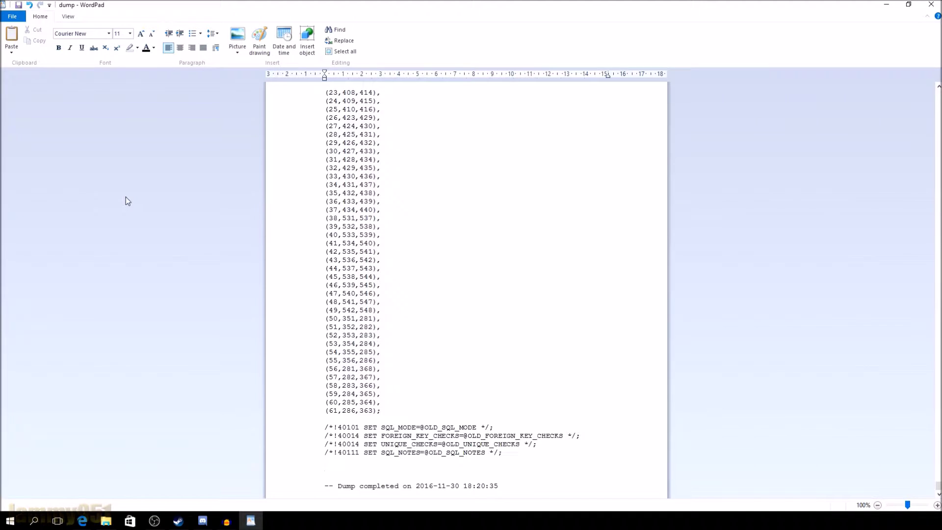
{"action": "left_click", "coordinate": [90, 522]}
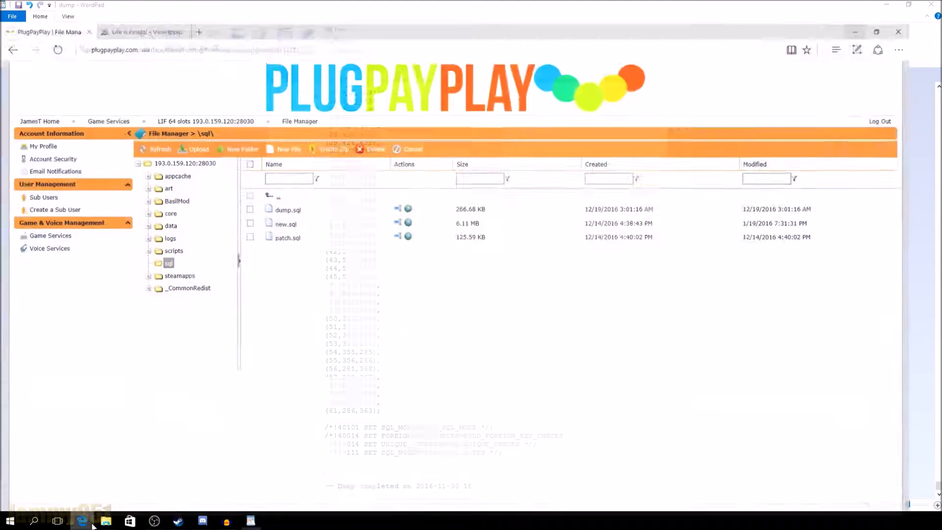
- Bring up the 'Delete poor quality trees' forum topic and scroll to its second post
{"action": "left_click", "coordinate": [126, 6]}
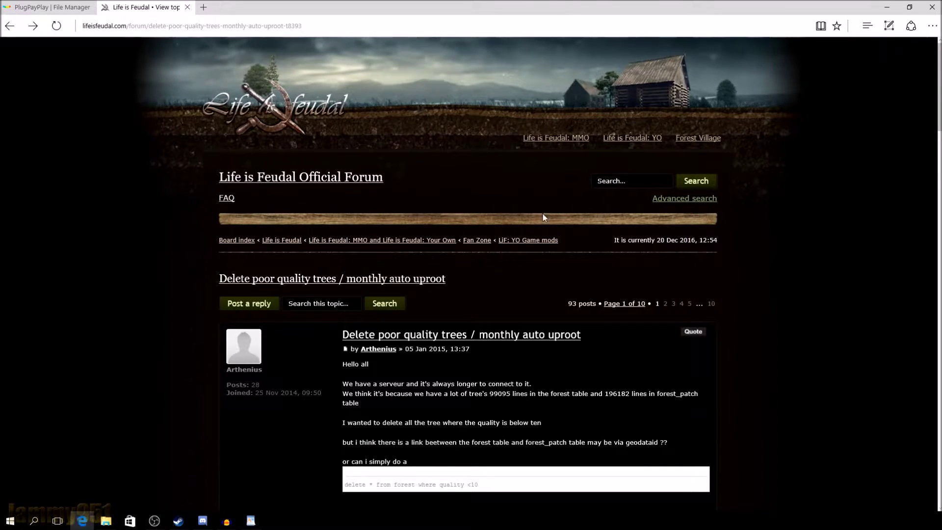
{"action": "scroll", "coordinate": [418, 324], "scroll_direction": "down", "scroll_amount": 10}
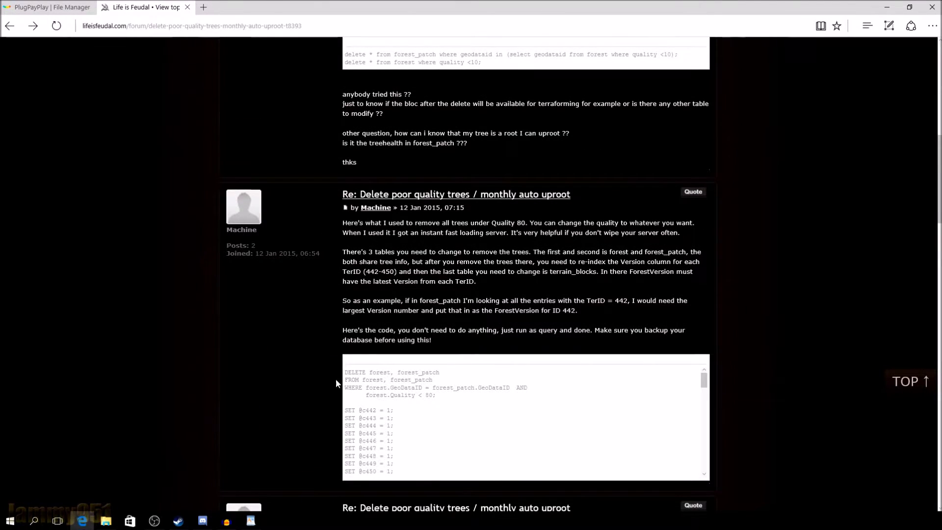
{"action": "scroll", "coordinate": [490, 260], "scroll_direction": "up", "scroll_amount": 5}
{"action": "scroll", "coordinate": [475, 262], "scroll_direction": "down", "scroll_amount": 5}
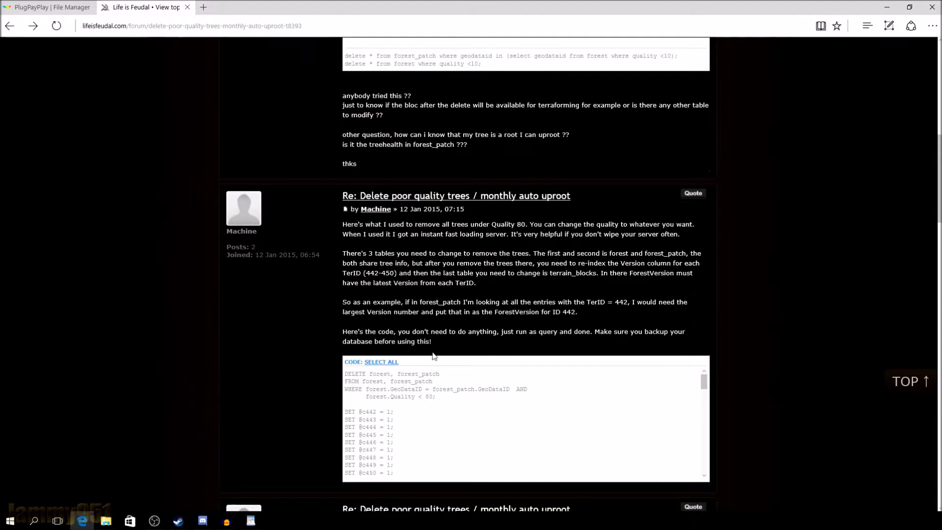
- Copy the tree-removal SQL script from the second post's code box
{"action": "left_click", "coordinate": [380, 366]}
{"action": "right_click", "coordinate": [374, 388]}
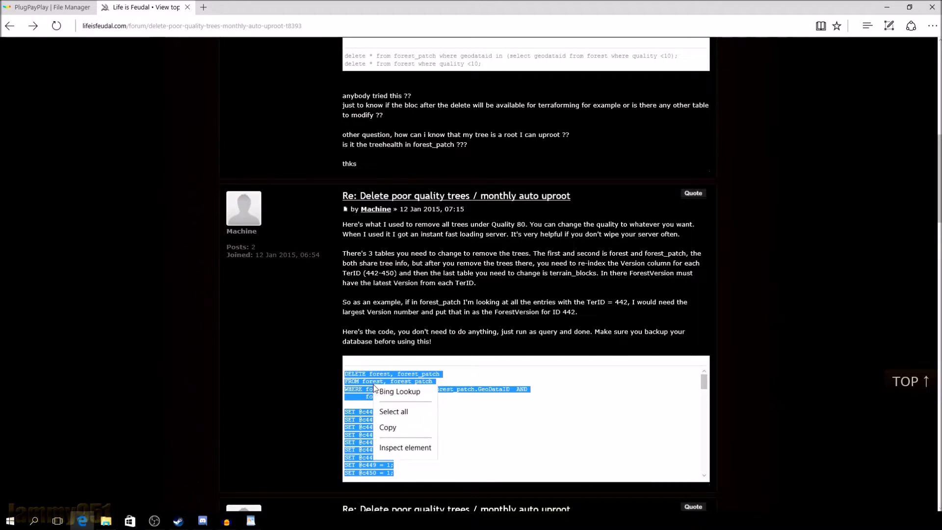
{"action": "left_click", "coordinate": [385, 434]}
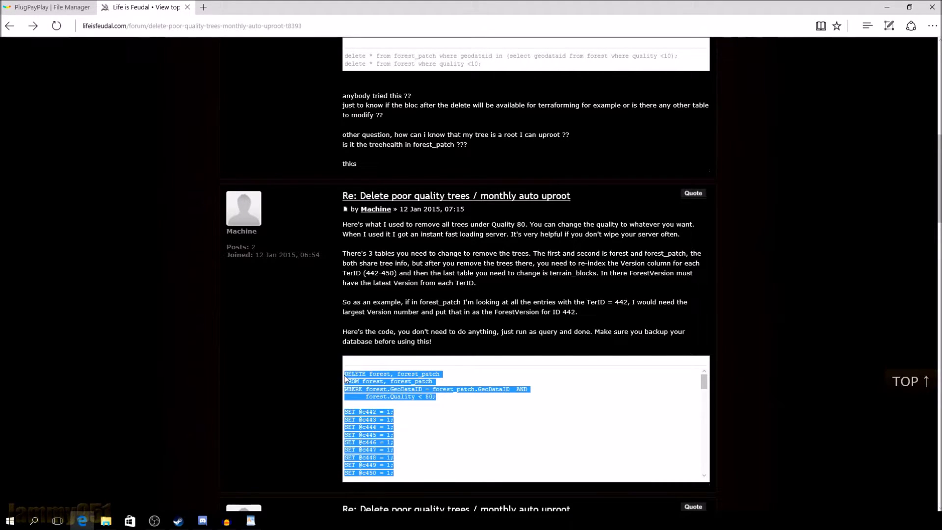
{"action": "left_click", "coordinate": [345, 378]}
{"action": "mouse_move", "coordinate": [345, 378]}
{"action": "left_mouse_down"}
{"action": "mouse_move", "coordinate": [457, 389]}
{"action": "mouse_move", "coordinate": [432, 389]}
{"action": "mouse_move", "coordinate": [407, 408]}
{"action": "left_mouse_up"}
{"action": "scroll", "coordinate": [408, 407], "scroll_direction": "up", "scroll_amount": 4}
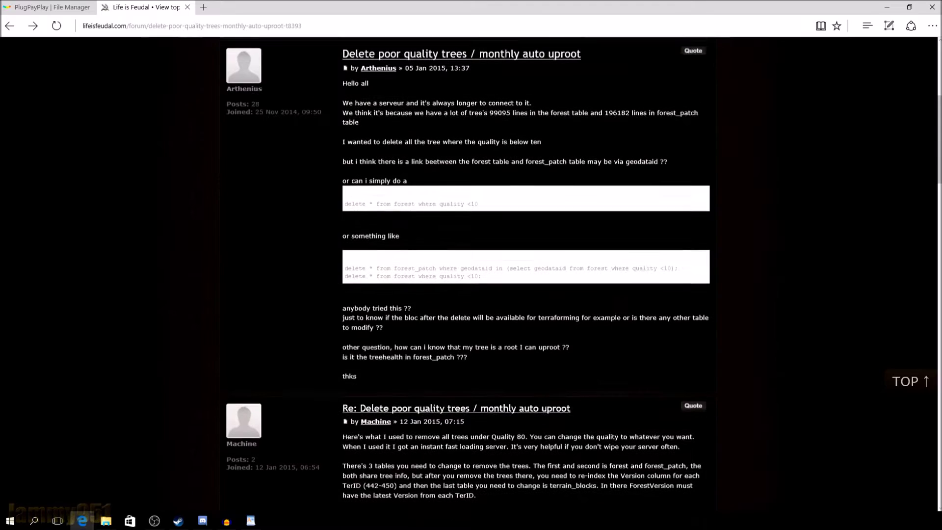
- Paste the tree-removal script into dump.sql and select its forest.Quality < 80 condition
{"action": "key", "text": "alt+Tab"}
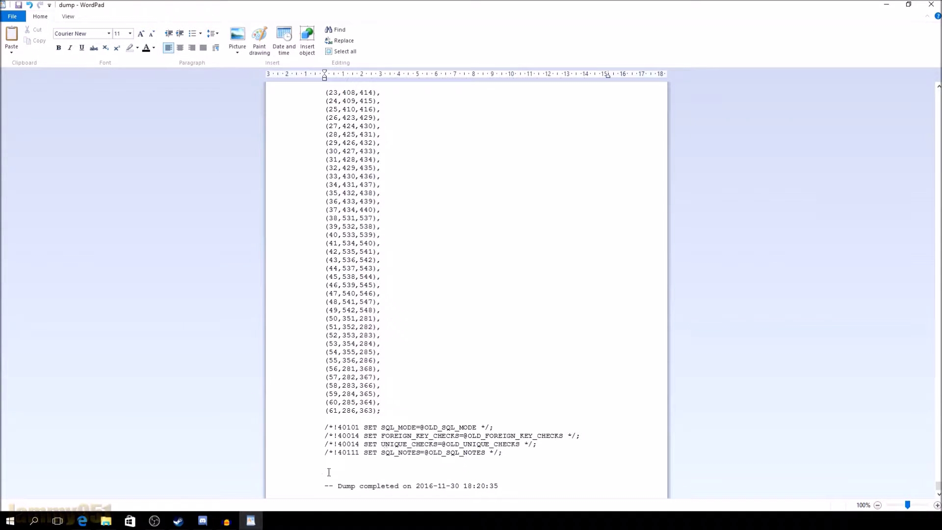
{"action": "key", "text": "ctrl+v"}
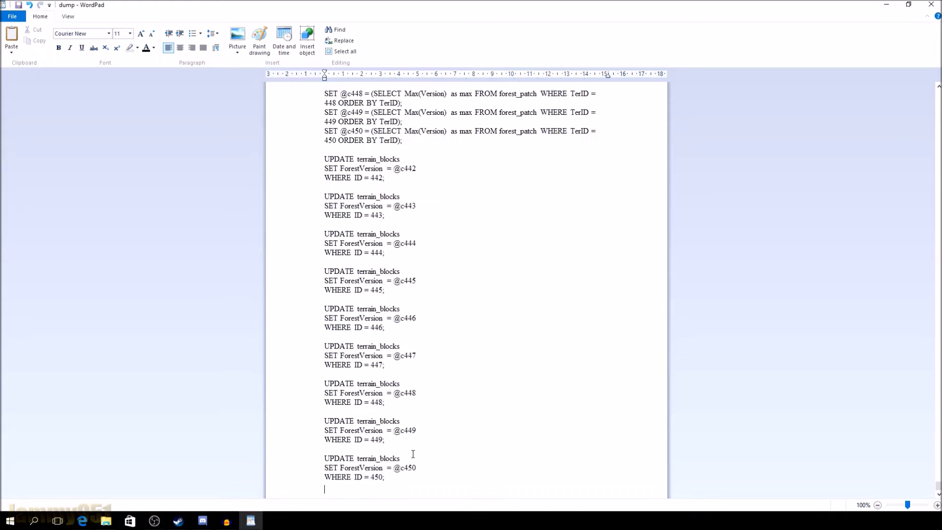
{"action": "scroll", "coordinate": [422, 383], "scroll_direction": "up", "scroll_amount": 3}
{"action": "scroll", "coordinate": [376, 383], "scroll_direction": "up", "scroll_amount": 20}
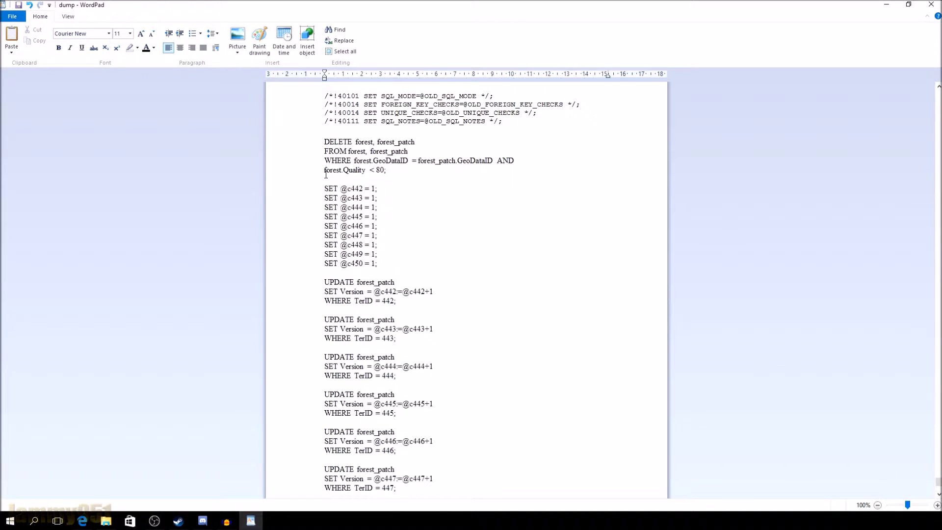
{"action": "left_click_drag", "start_coordinate": [325, 170], "coordinate": [387, 170]}
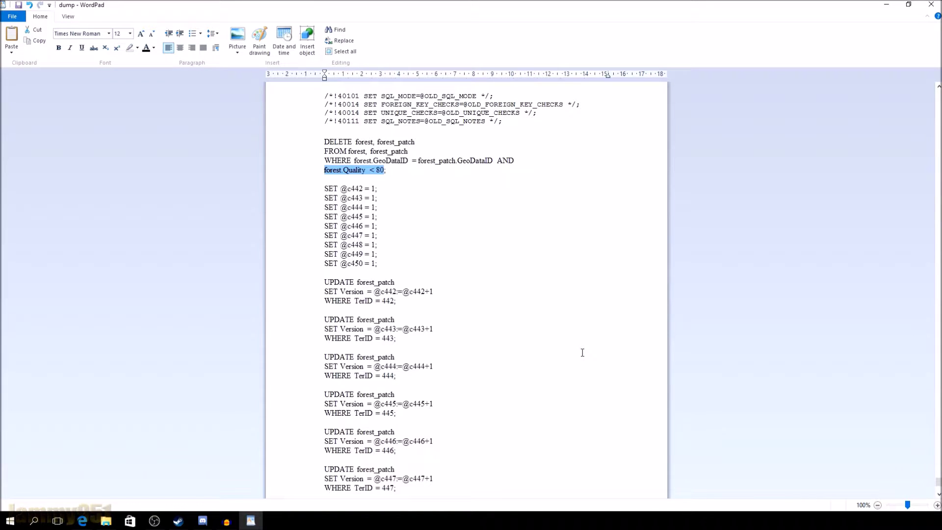
- Change the condition to 'forest.Quality < 10;' and save dump.sql as plain text
{"action": "key", "text": "Right"}
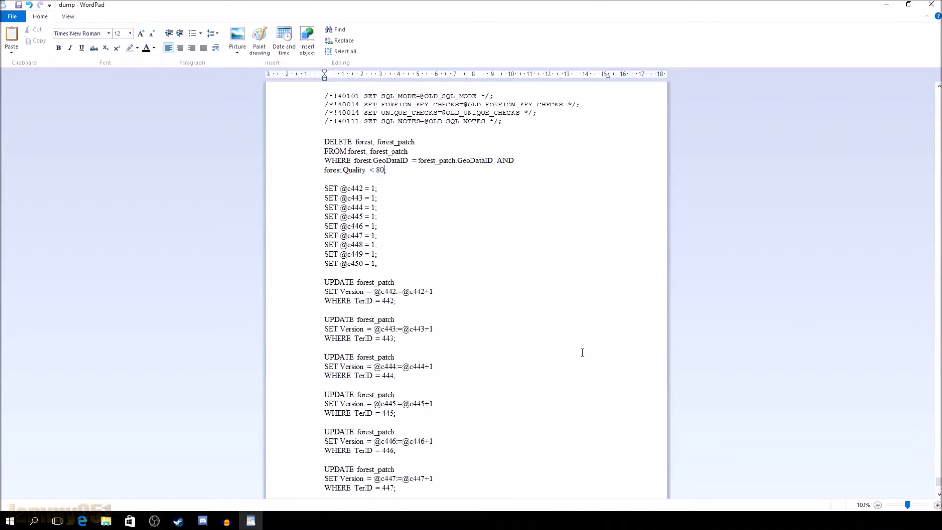
{"action": "key", "text": "BackSpace"}
{"action": "key", "text": "BackSpace"}
{"action": "type", "text": "10"}
{"action": "type", "text": ";"}
{"action": "key", "text": "ctrl+s"}
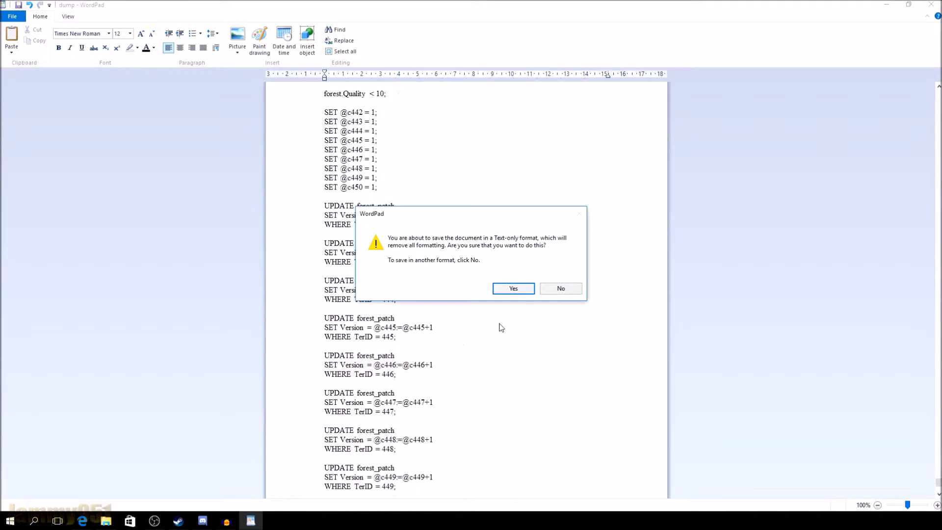
{"action": "left_click", "coordinate": [523, 290]}
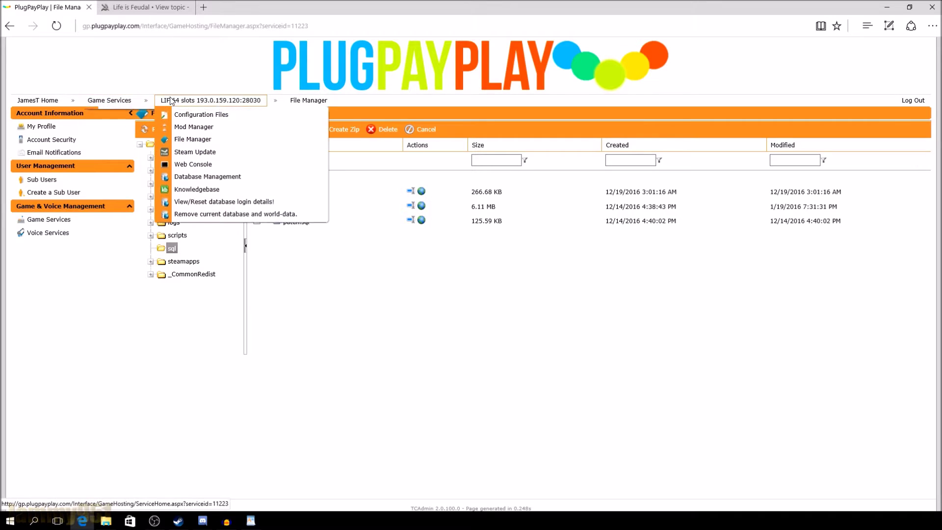
- Return to LIF 64 slots, reopen File Manager's sql folder, and bring up its upload form
{"action": "left_click", "coordinate": [211, 100]}
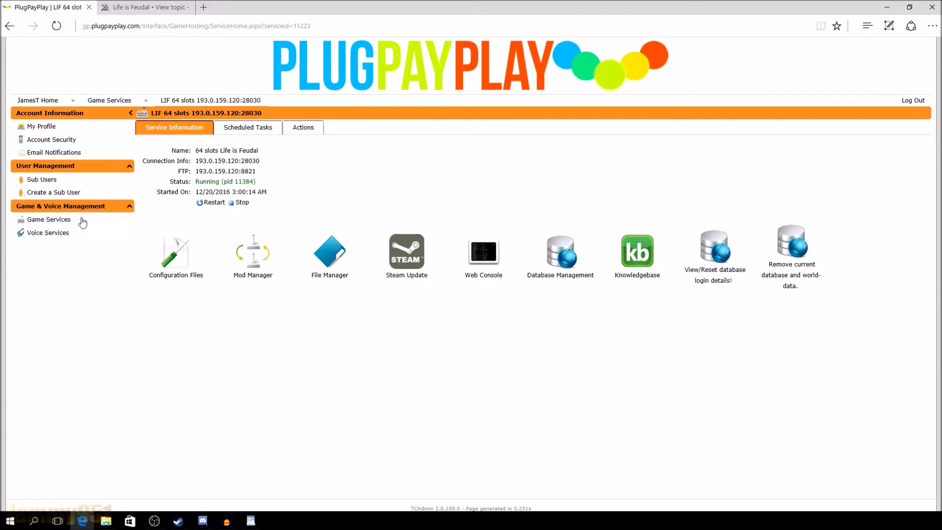
{"action": "left_click", "coordinate": [329, 265]}
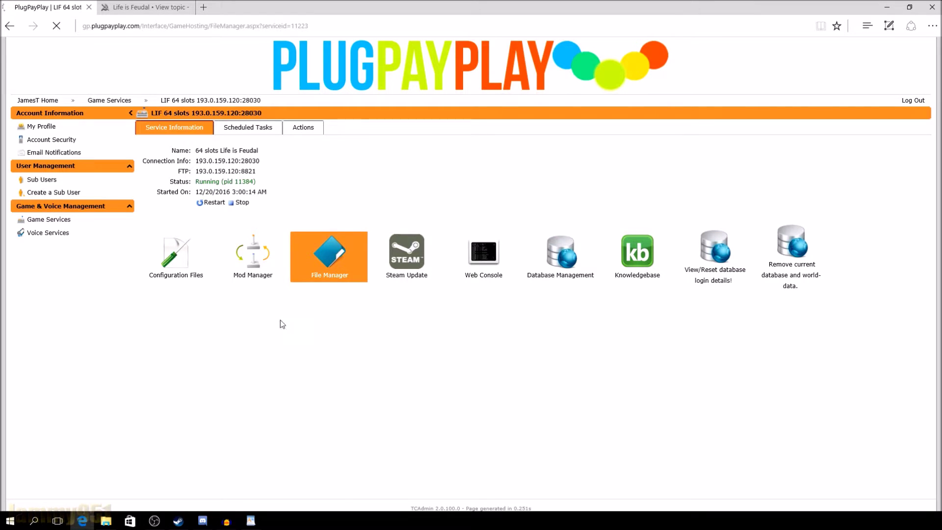
{"action": "left_click", "coordinate": [288, 280]}
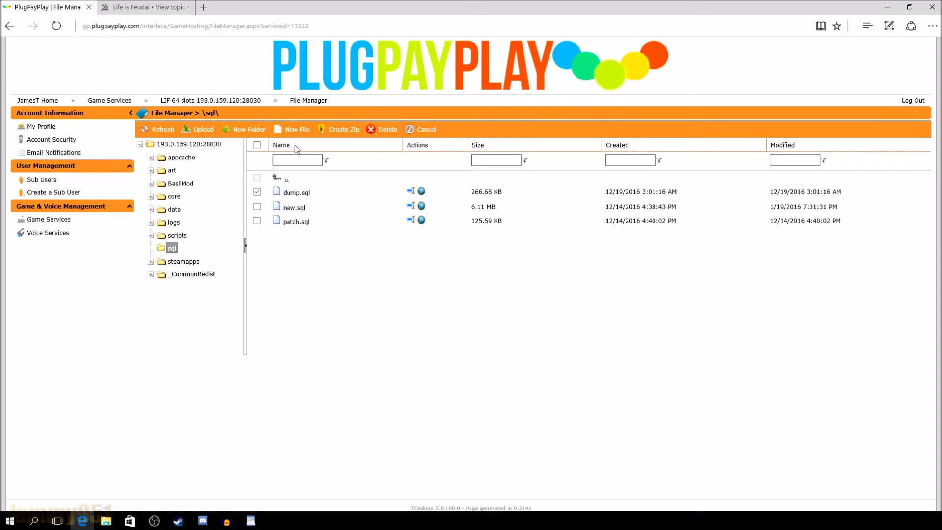
{"action": "left_click", "coordinate": [199, 129]}
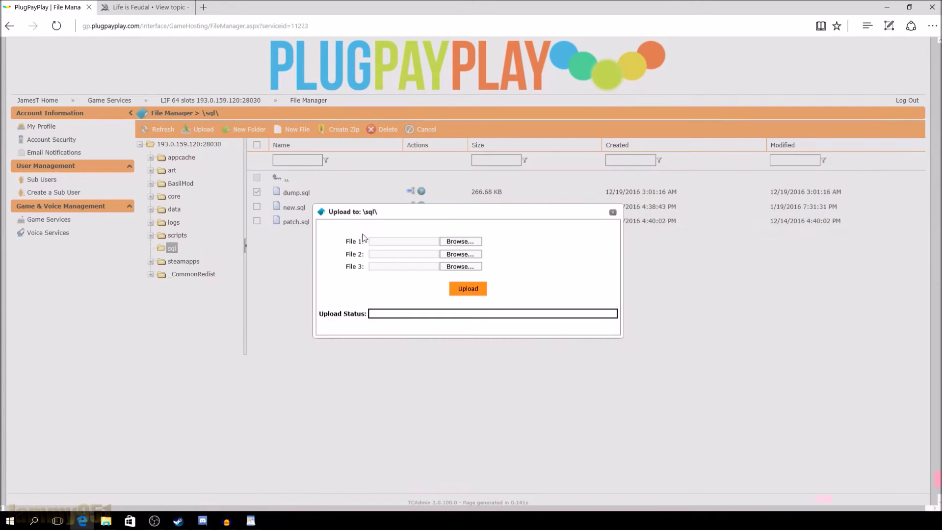
{"action": "left_click", "coordinate": [443, 267]}
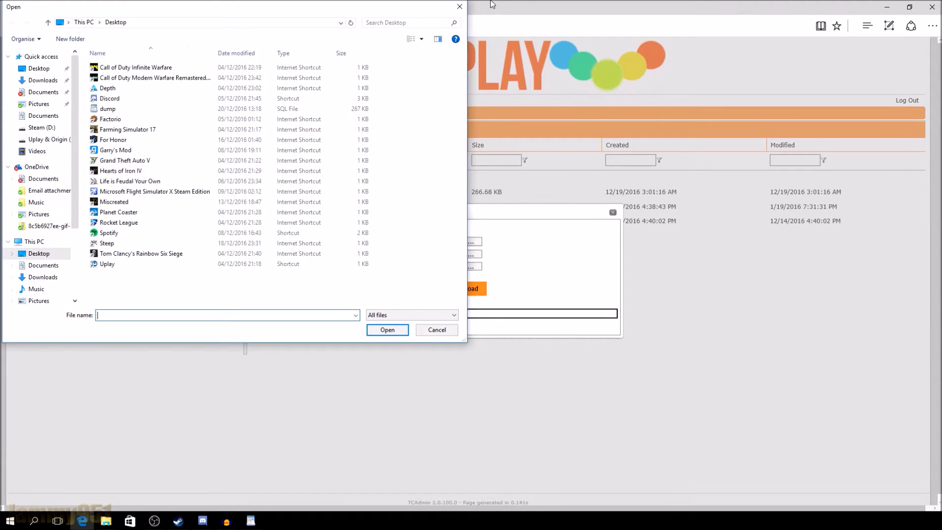
{"action": "left_click", "coordinate": [459, 7]}
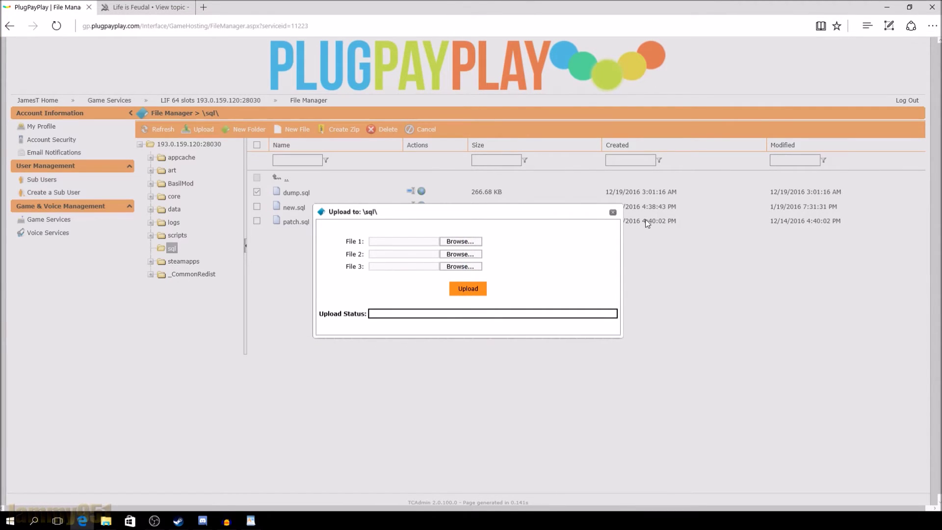
{"action": "left_click", "coordinate": [612, 212]}
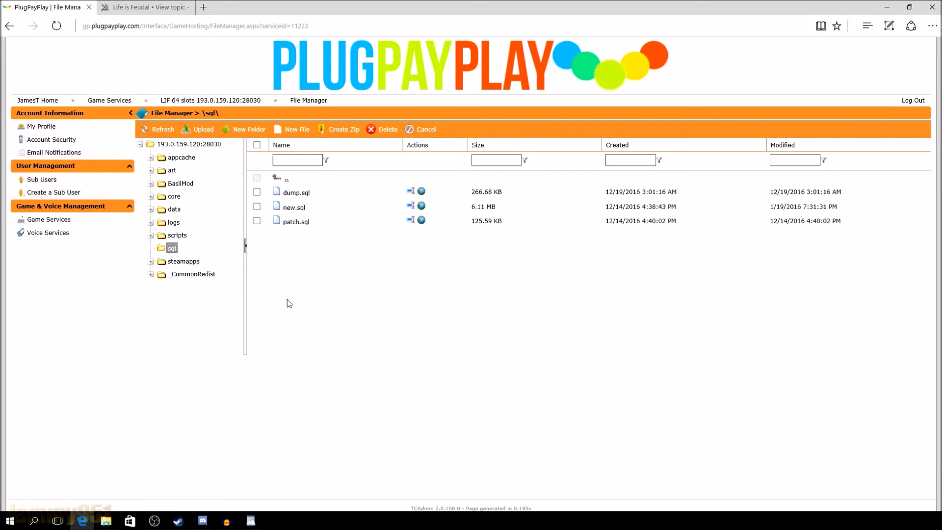
- Return to the LIF 64 slots service page via its breadcrumb link
{"action": "mouse_move", "coordinate": [195, 105]}
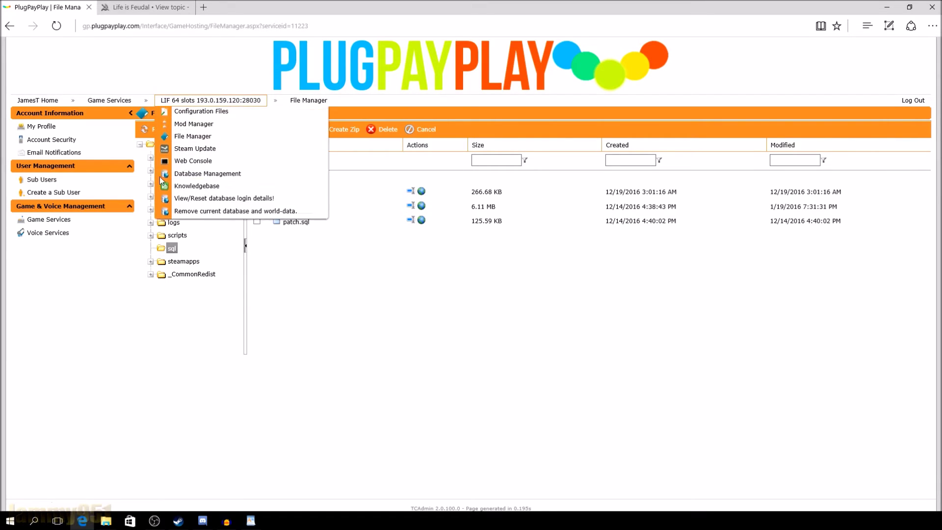
{"action": "left_click", "coordinate": [195, 103]}
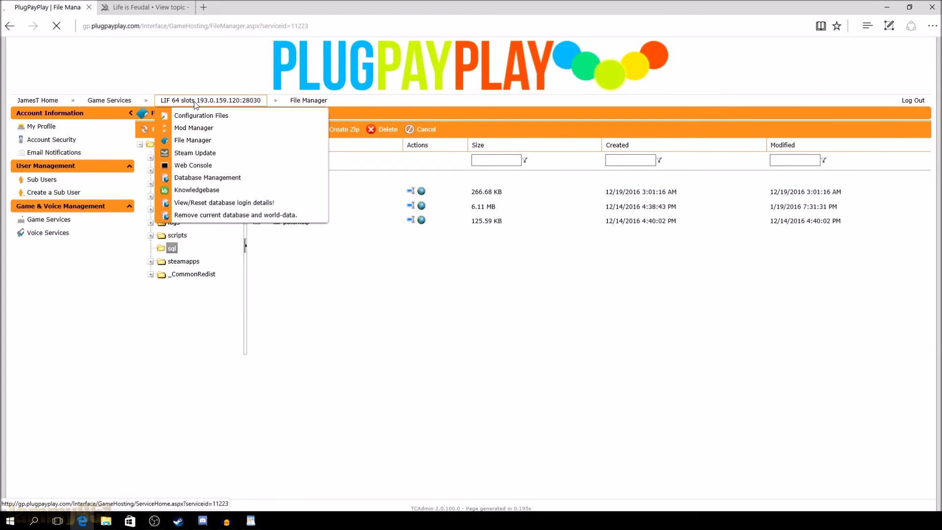